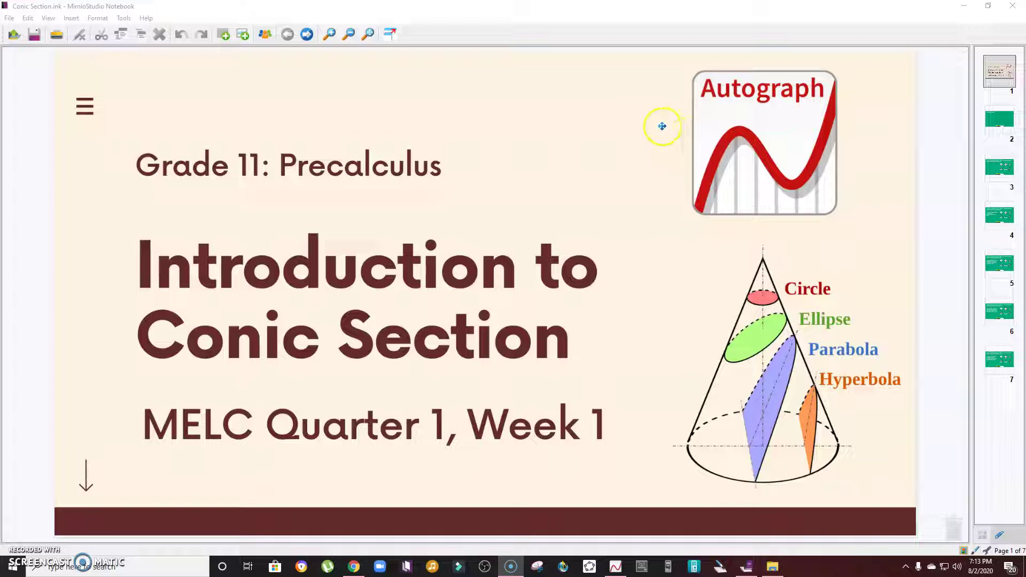
Go from the title slide to page 2, the green CONIC SECTION slide.
{"action": "left_click", "coordinate": [307, 34]}
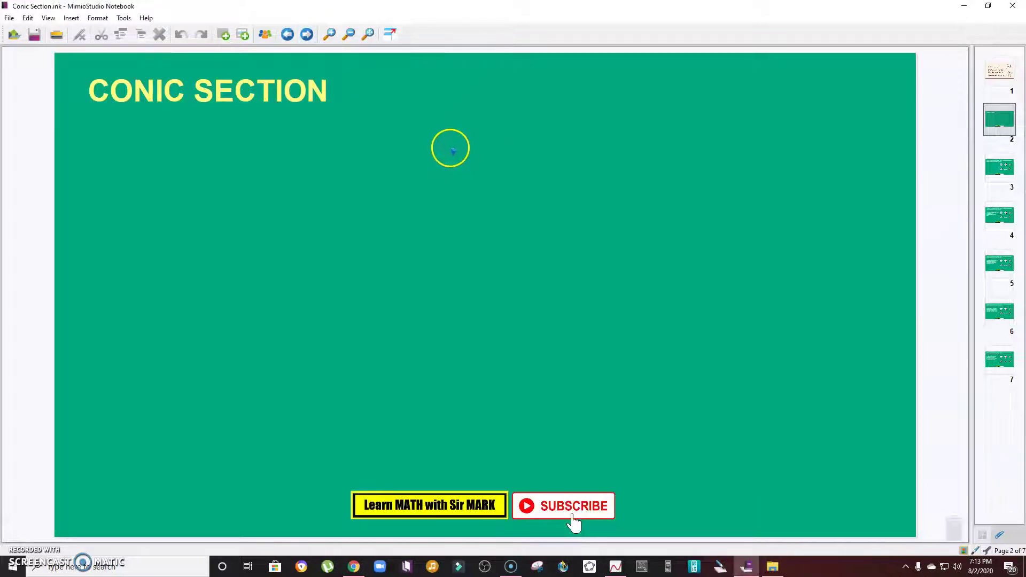
Move past the definition slide to page 4, explaining the circle as a perpendicular cut.
{"action": "left_click", "coordinate": [307, 34]}
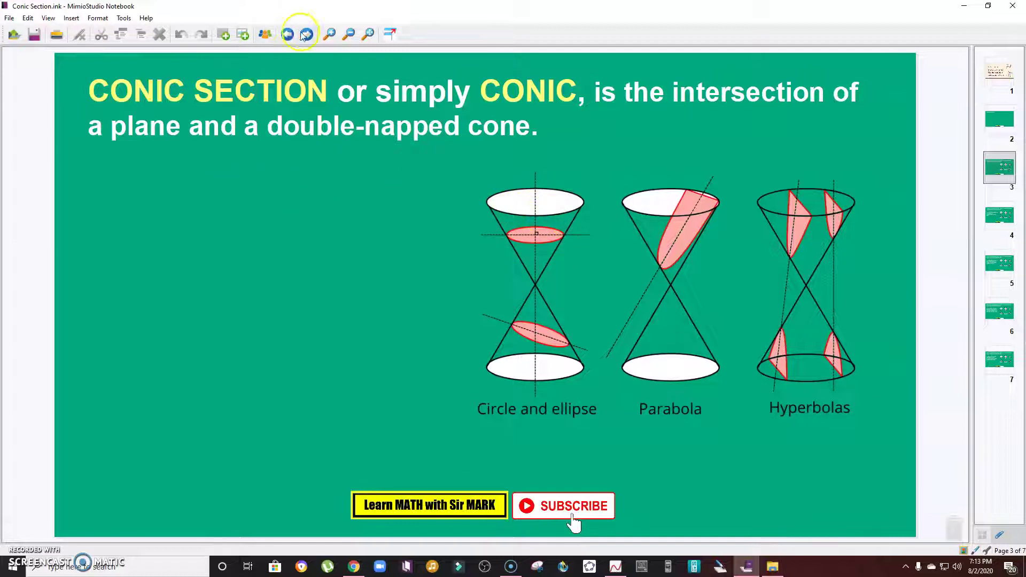
{"action": "left_click", "coordinate": [306, 33]}
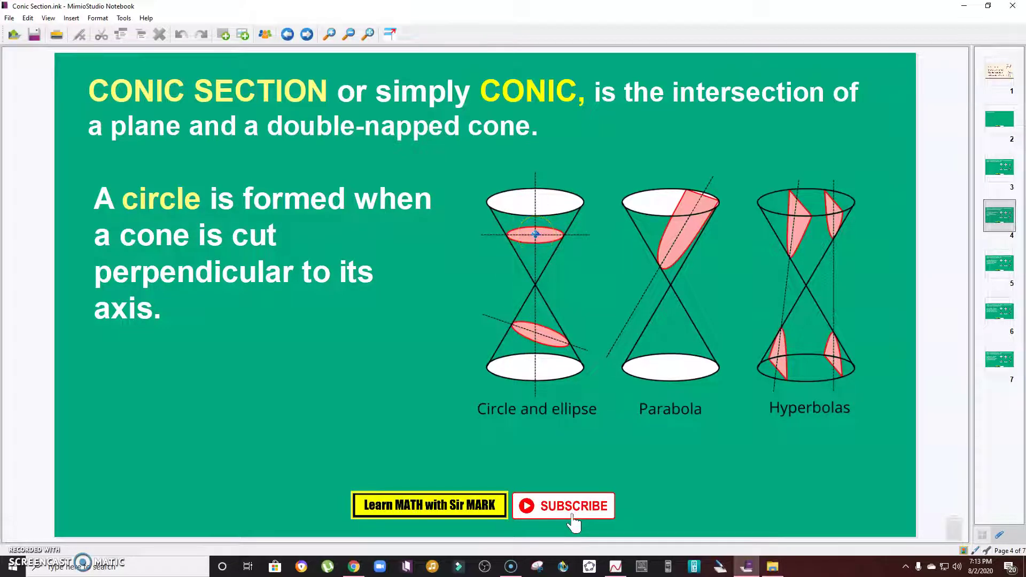
Step through the ellipse and parabola slides to the hyperbola slide, page 7 of 7.
{"action": "left_click", "coordinate": [308, 34]}
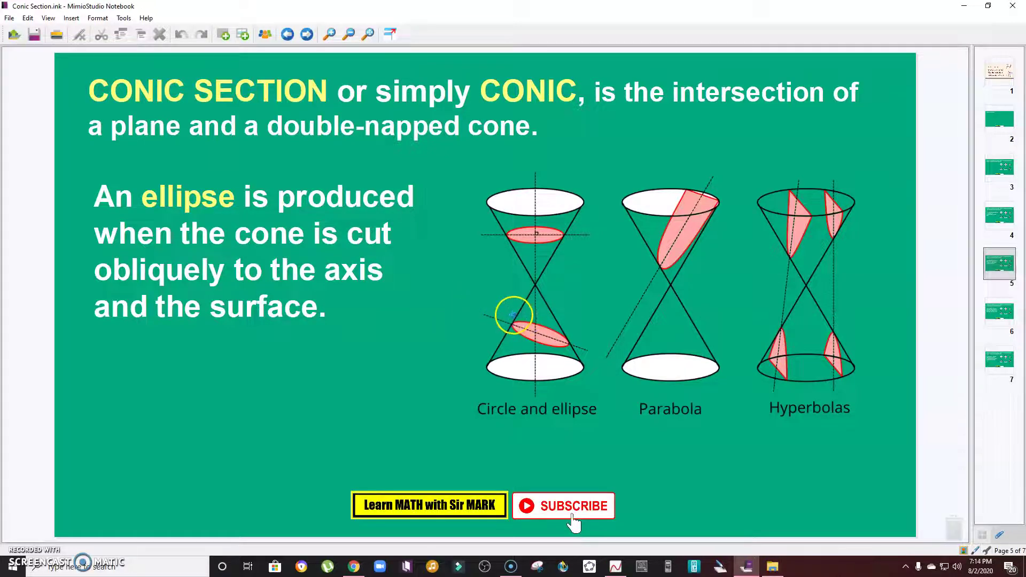
{"action": "left_click", "coordinate": [307, 34]}
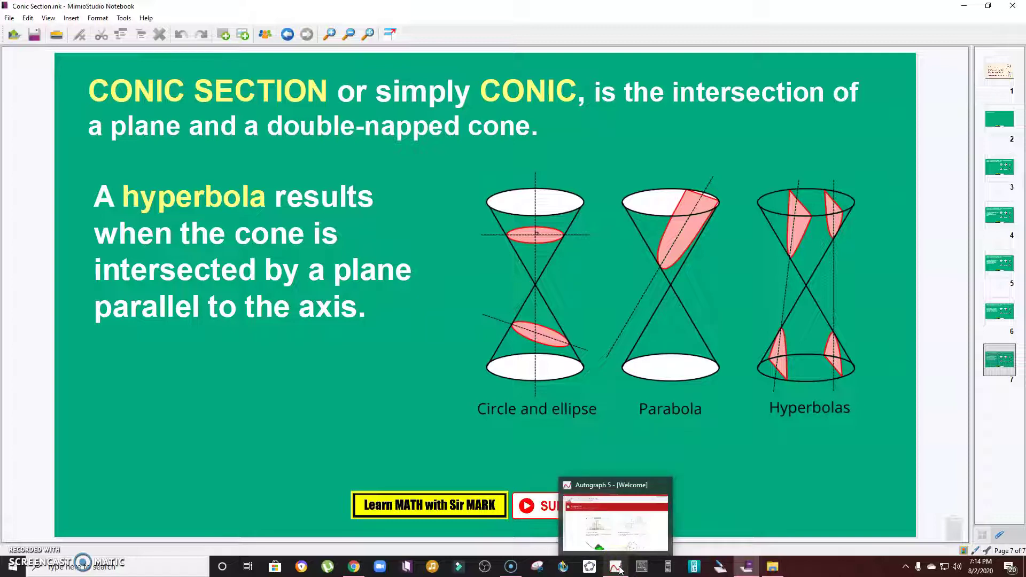
Bring Autograph 5 forward and start a 3D Graph Page from the Welcome page.
{"action": "left_click", "coordinate": [617, 568]}
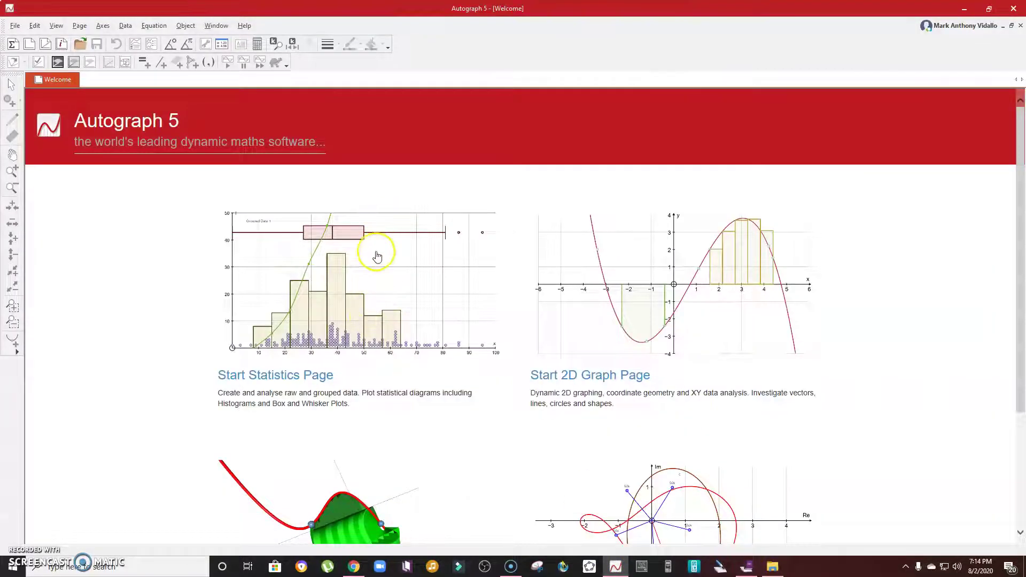
{"action": "scroll", "coordinate": [413, 199], "scroll_direction": "down", "scroll_amount": 1}
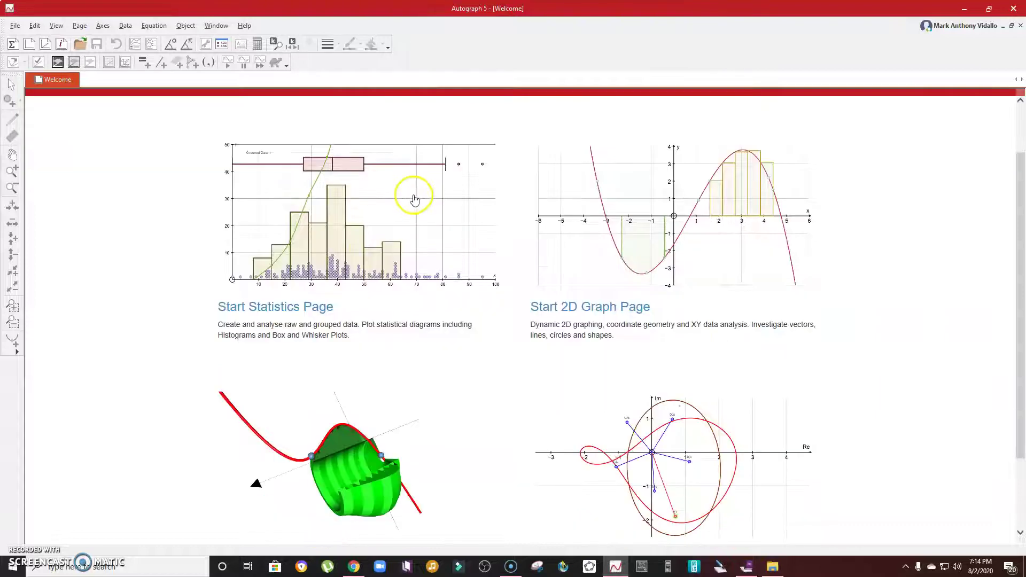
{"action": "scroll", "coordinate": [415, 200], "scroll_direction": "up", "scroll_amount": 1}
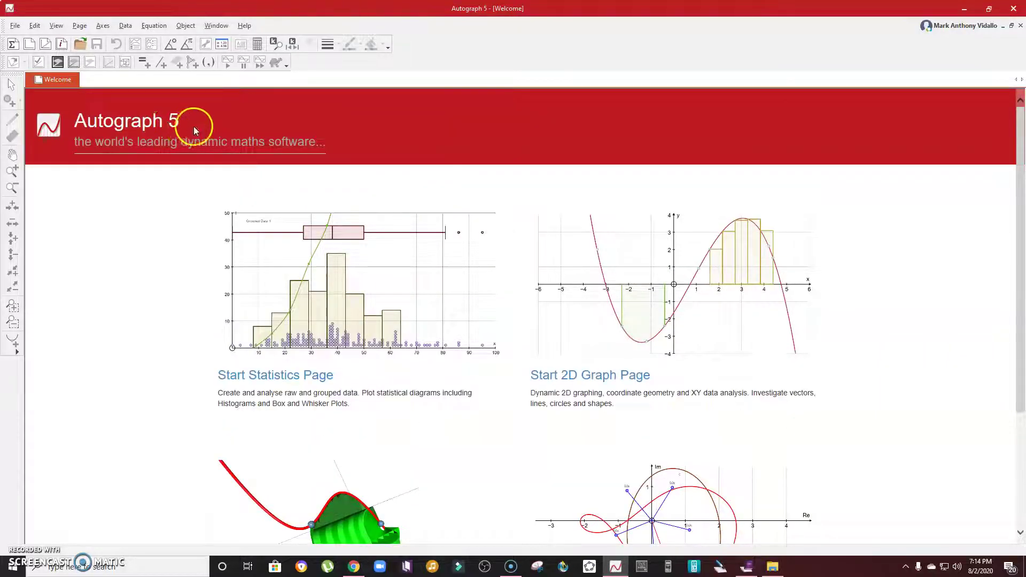
{"action": "scroll", "coordinate": [256, 208], "scroll_direction": "down", "scroll_amount": 3}
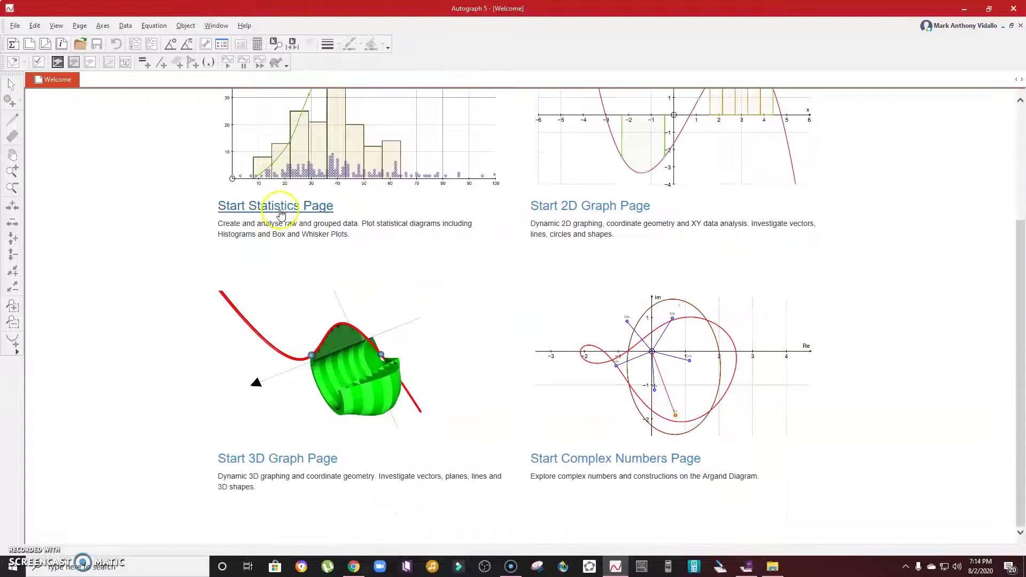
{"action": "left_click", "coordinate": [353, 369]}
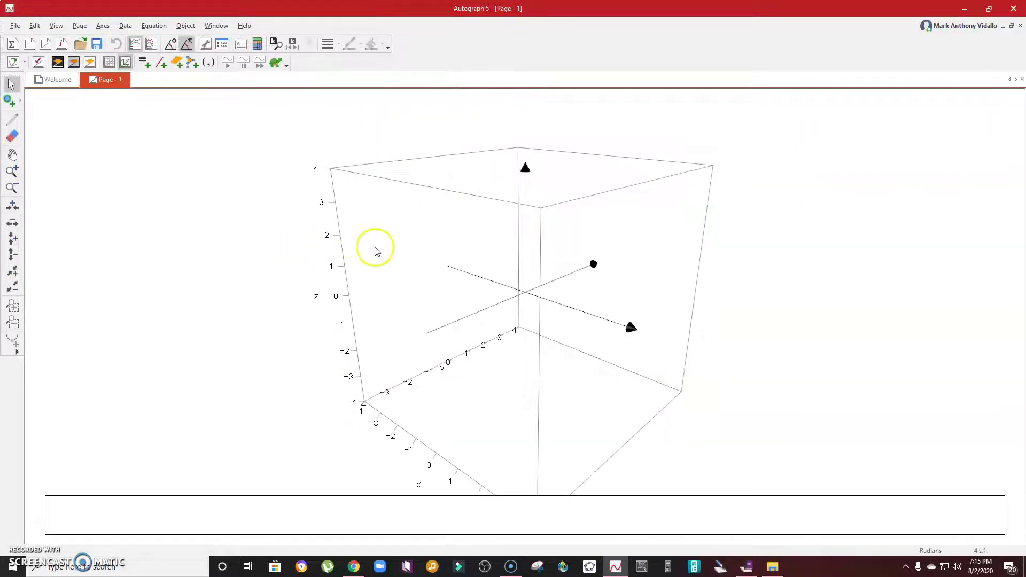
Enter the equation r=z to plot a red double cone as Equation 1.
{"action": "left_click_drag", "start_coordinate": [386, 269], "coordinate": [334, 243]}
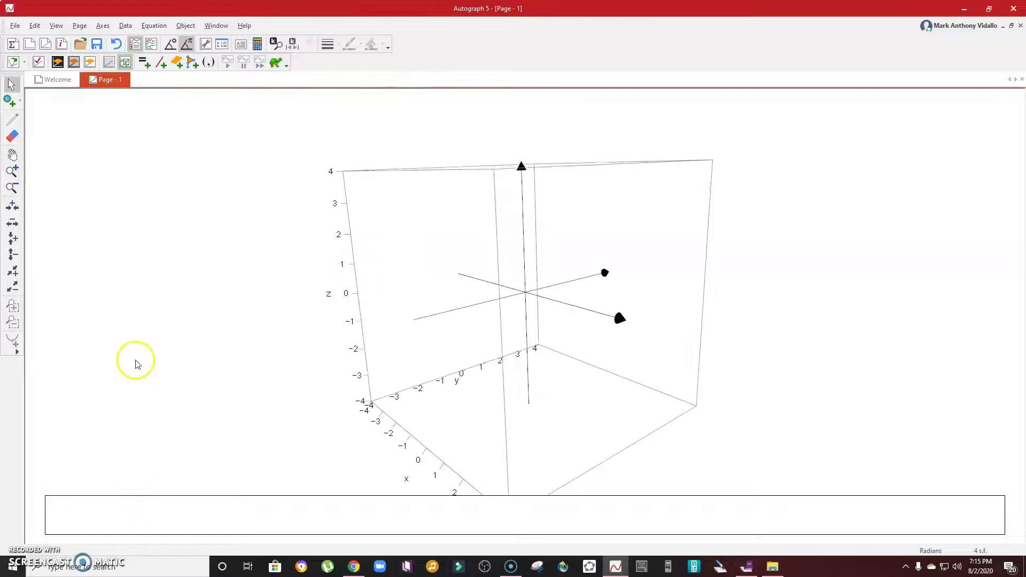
{"action": "right_click", "coordinate": [136, 340]}
{"action": "left_click", "coordinate": [166, 347]}
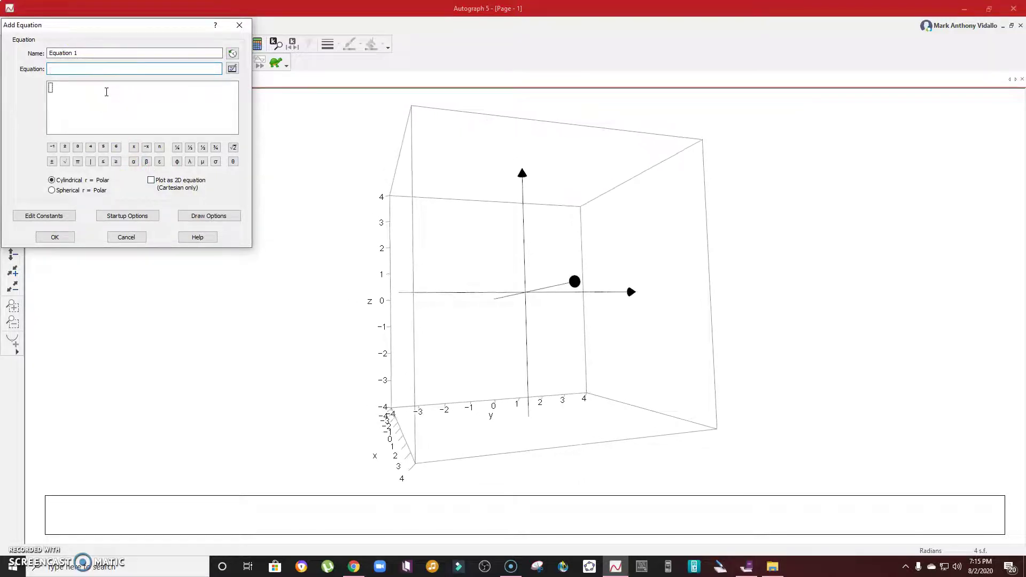
{"action": "type", "text": "r=z"}
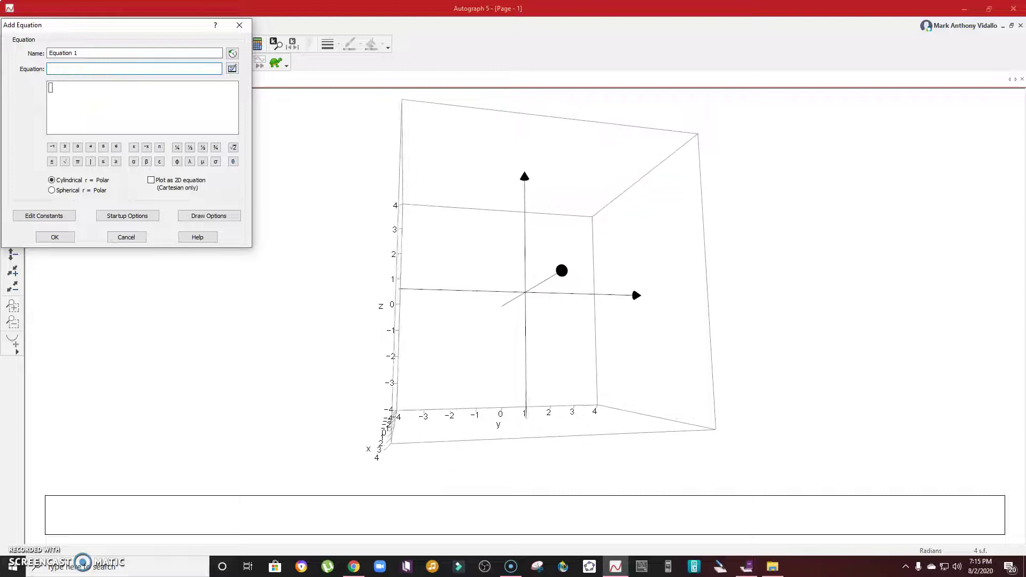
{"action": "left_click", "coordinate": [47, 237]}
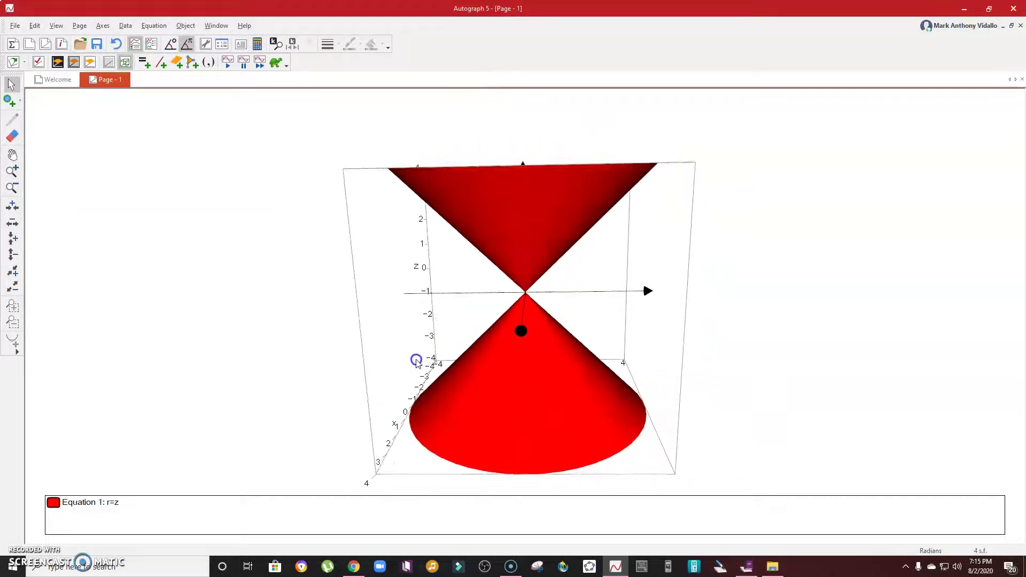
Add z=a+bx as Equation 2, a purple plane cutting the cone, and rotate the view.
{"action": "left_click", "coordinate": [428, 295]}
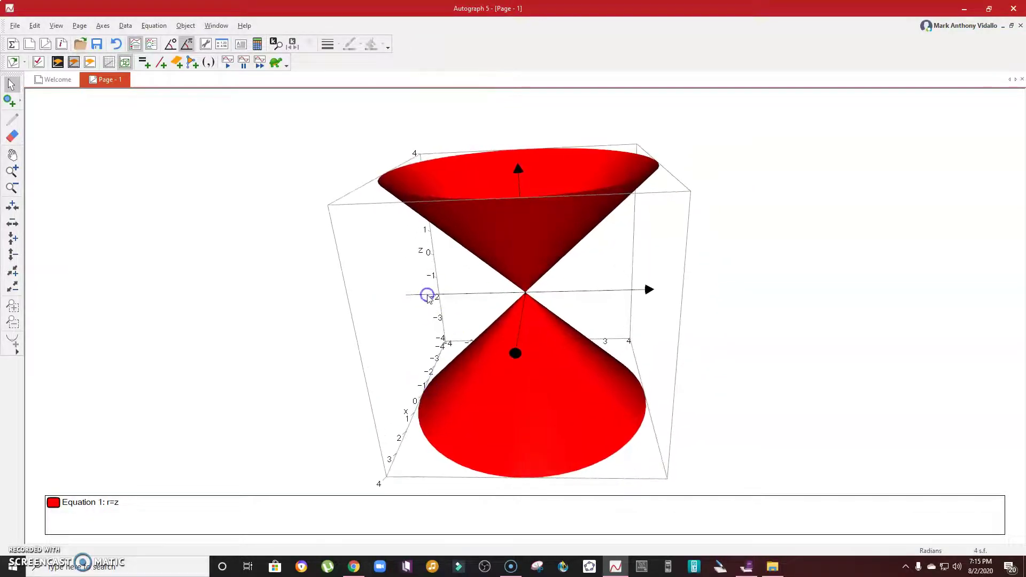
{"action": "right_click", "coordinate": [113, 269]}
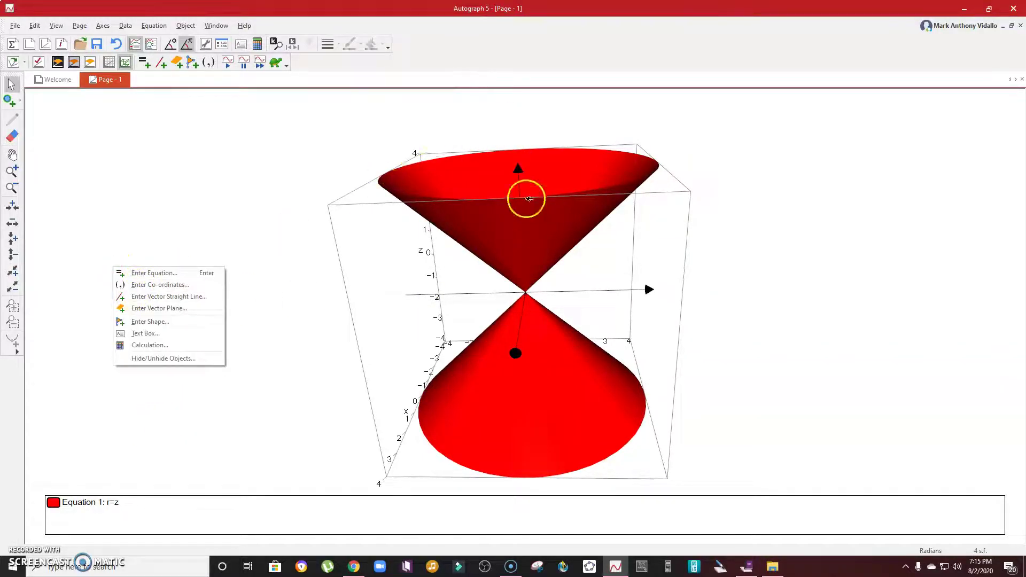
{"action": "left_click", "coordinate": [194, 160]}
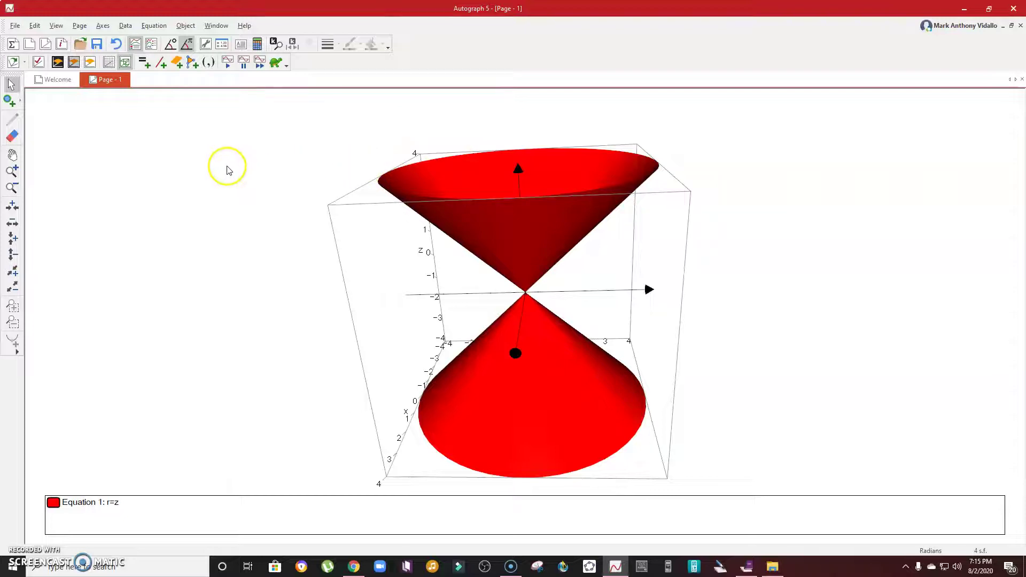
{"action": "left_click", "coordinate": [122, 168]}
{"action": "left_click", "coordinate": [149, 171]}
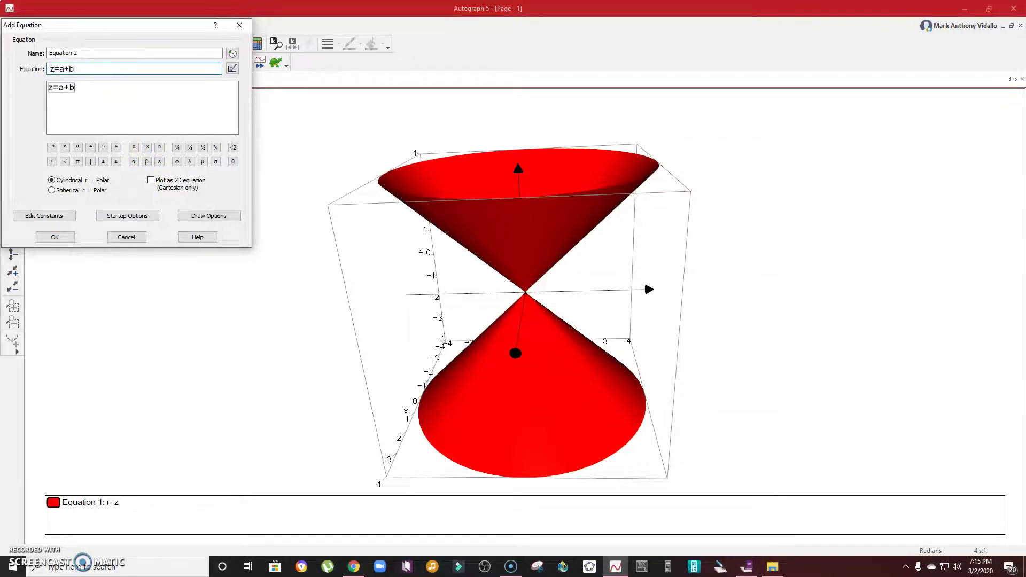
{"action": "left_click", "coordinate": [70, 238]}
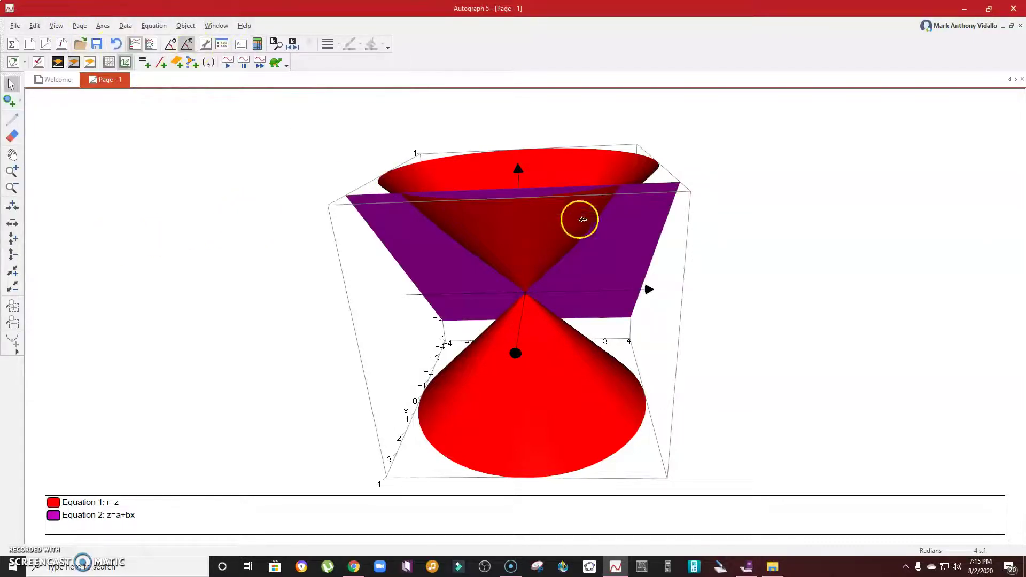
{"action": "left_click_drag", "start_coordinate": [654, 359], "coordinate": [741, 296]}
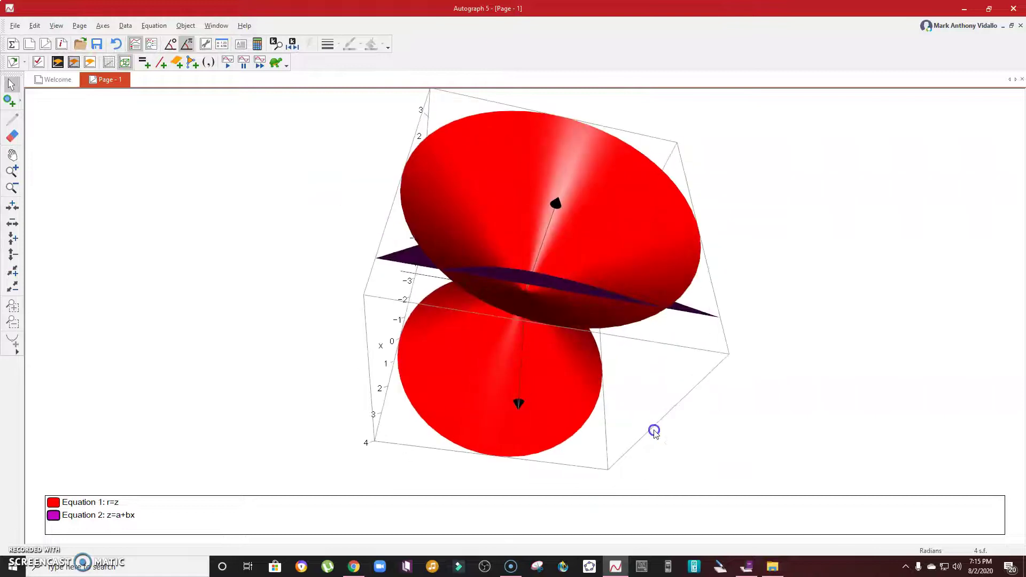
Set constant b to 0 in the Constant Controller, levelling the plane into a circular cut.
{"action": "left_click", "coordinate": [56, 25]}
{"action": "left_click", "coordinate": [76, 34]}
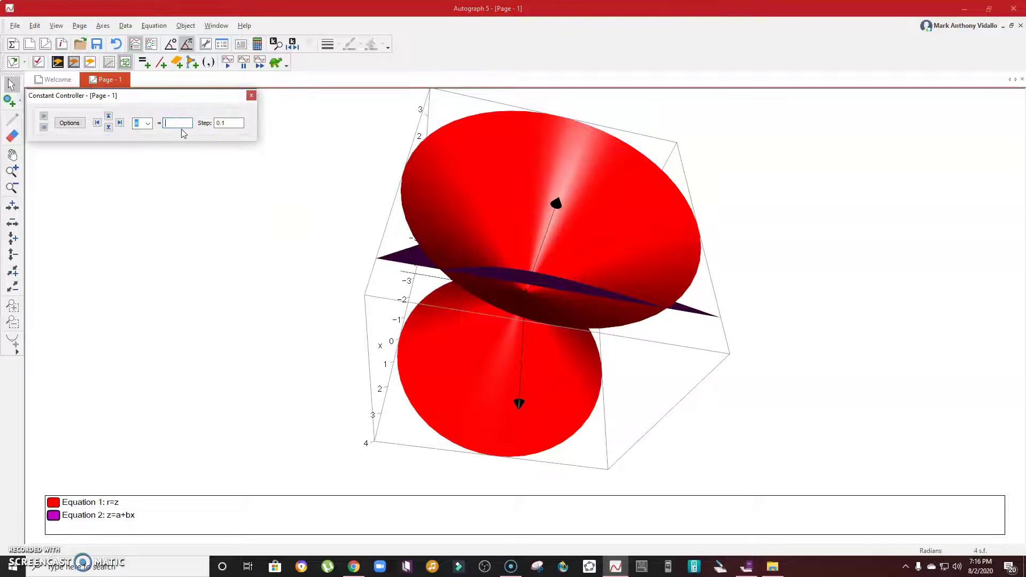
{"action": "left_click", "coordinate": [148, 124]}
{"action": "left_click", "coordinate": [143, 141]}
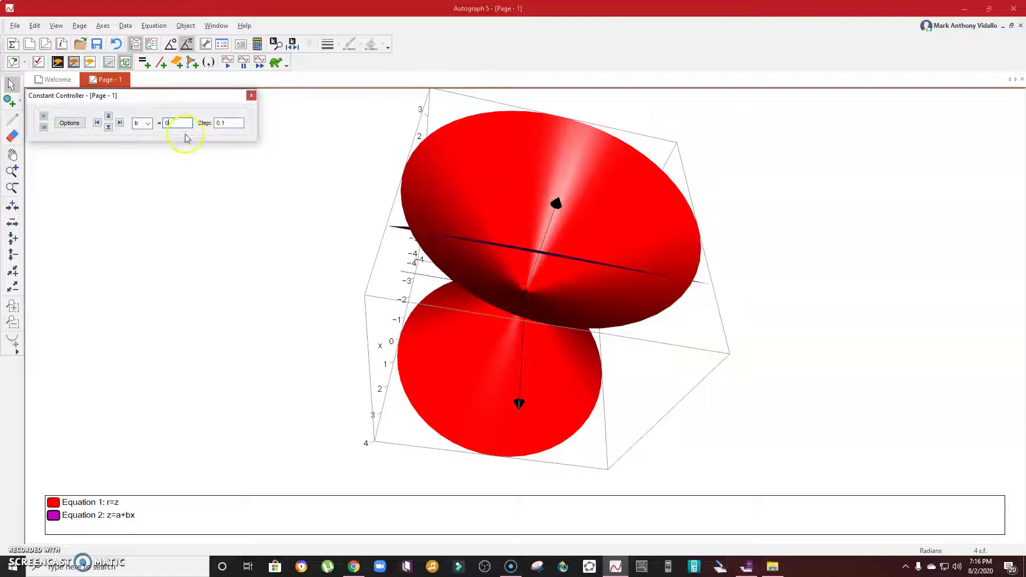
{"action": "key", "text": "Return"}
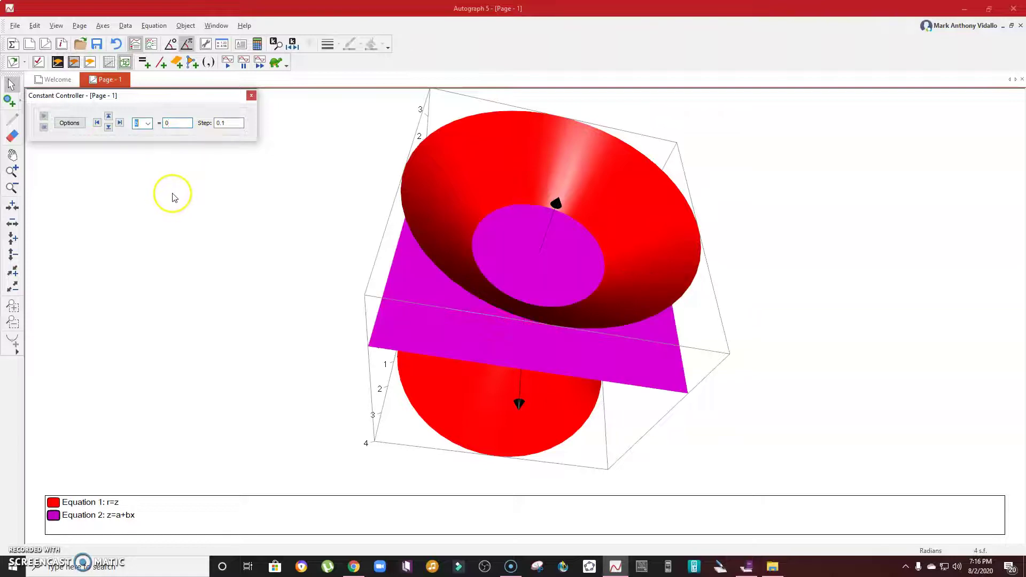
{"action": "left_click_drag", "start_coordinate": [709, 337], "coordinate": [633, 250]}
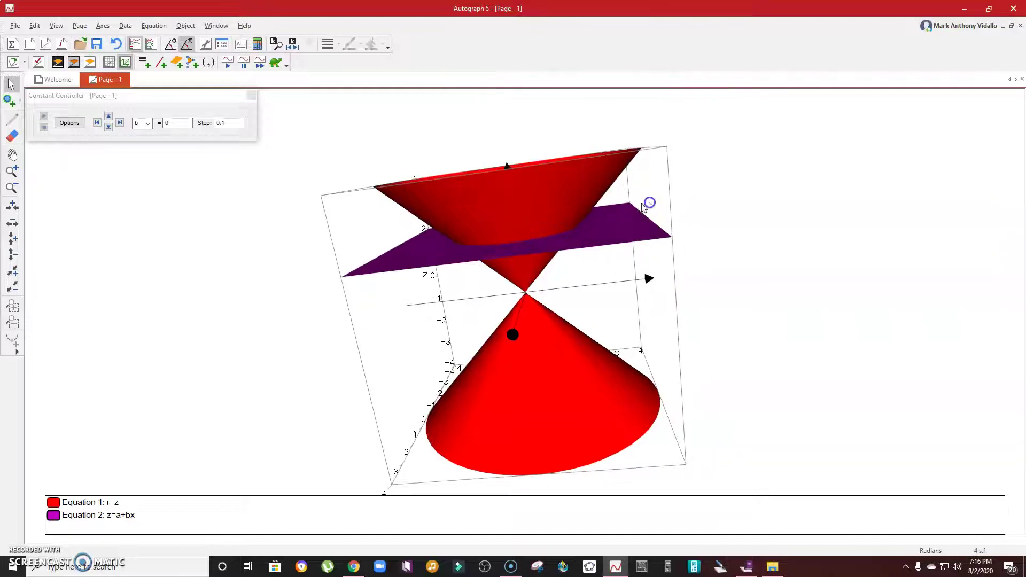
From a top view, step b up to 0.5, then down to -0.4 for an elliptical cut.
{"action": "left_click_drag", "start_coordinate": [648, 201], "coordinate": [597, 406]}
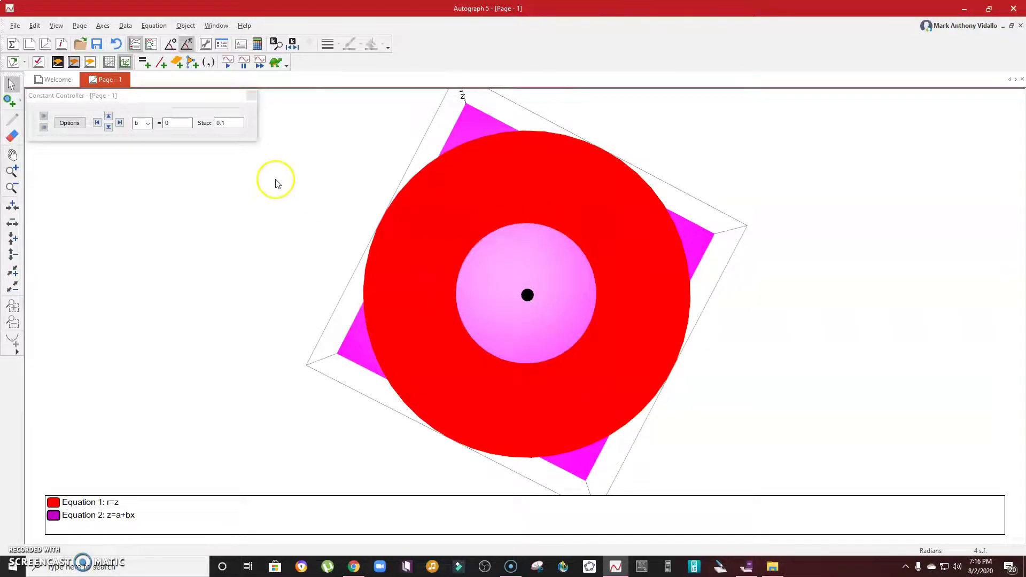
{"action": "left_click", "coordinate": [109, 116]}
{"action": "left_click", "coordinate": [110, 116]}
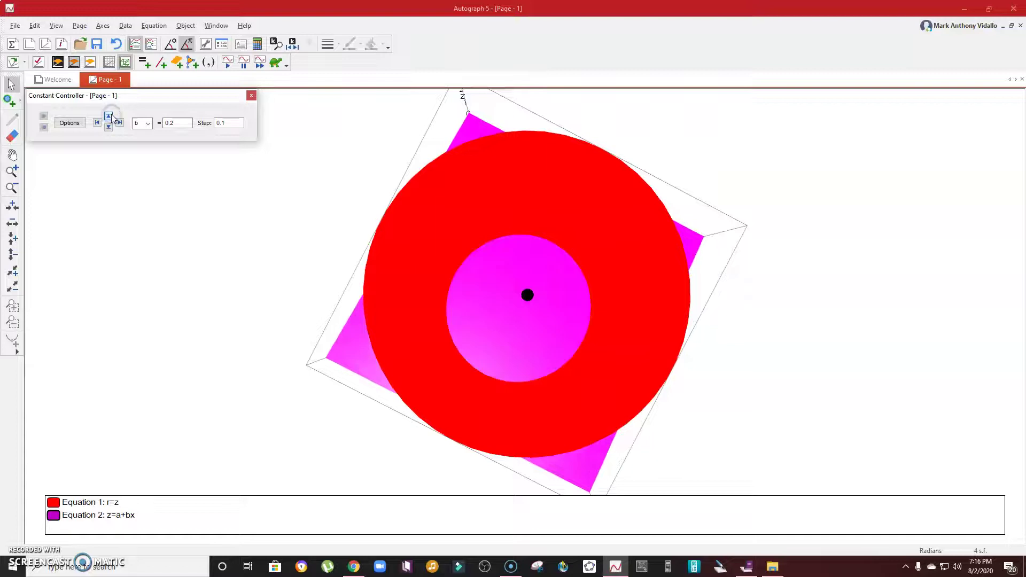
{"action": "left_click", "coordinate": [109, 116]}
{"action": "left_click", "coordinate": [110, 116]}
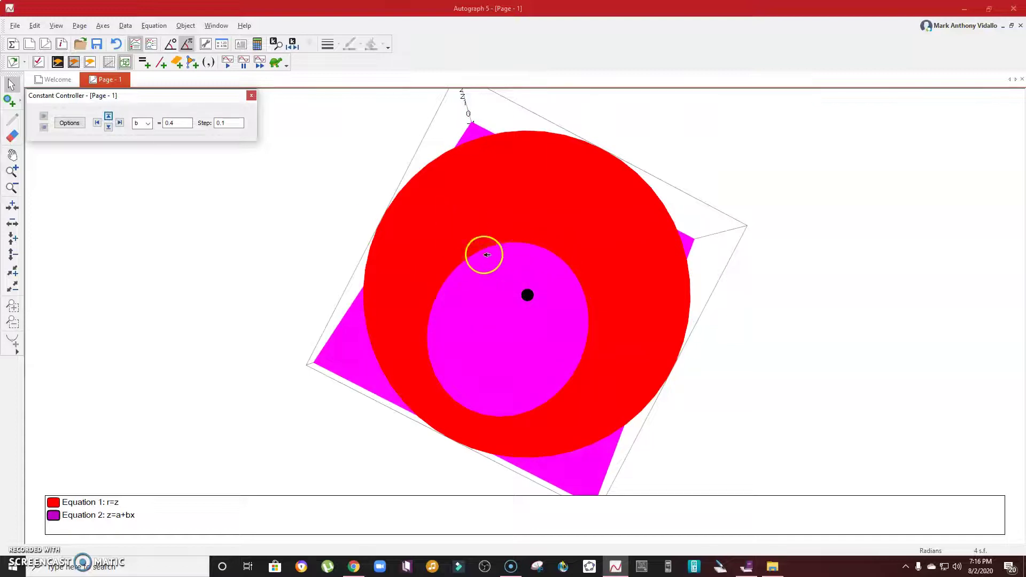
{"action": "left_click", "coordinate": [109, 117]}
{"action": "left_click", "coordinate": [108, 127]}
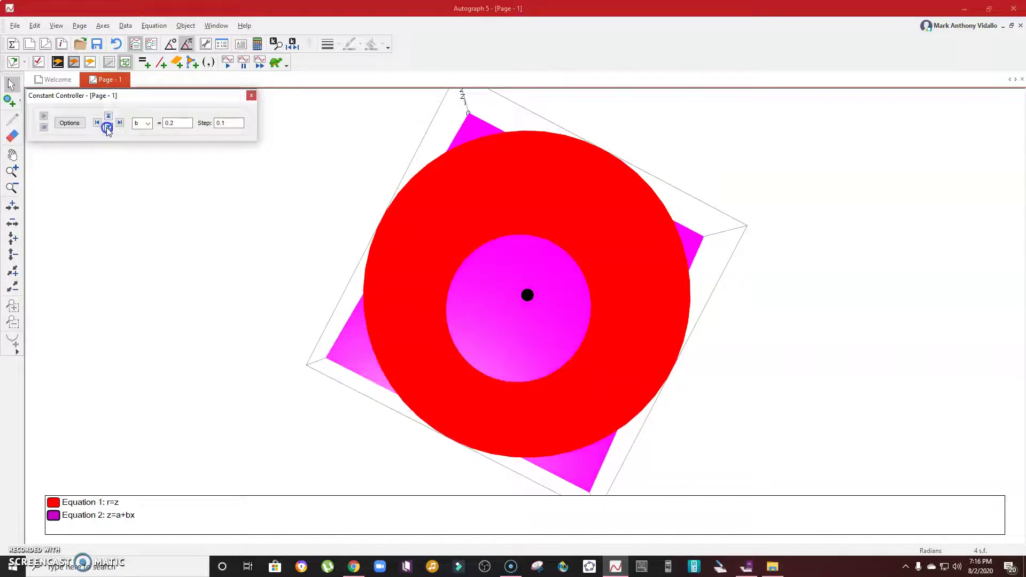
{"action": "left_click", "coordinate": [108, 127]}
{"action": "left_click", "coordinate": [108, 127]}
{"action": "left_click", "coordinate": [108, 127]}
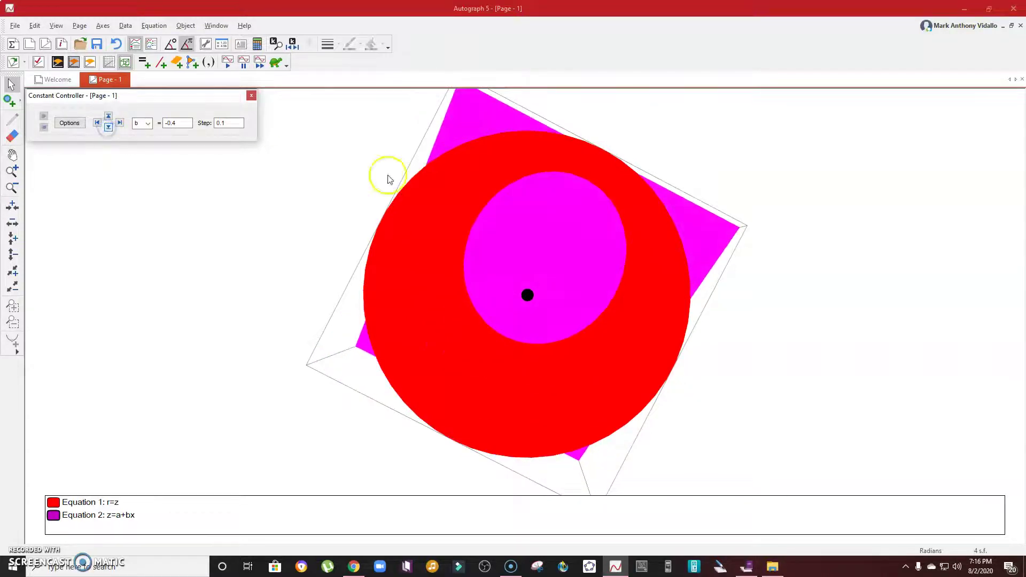
Orbit to a tilted perspective and step b up from -0.4 to 0.7.
{"action": "left_click_drag", "start_coordinate": [601, 439], "coordinate": [376, 321]}
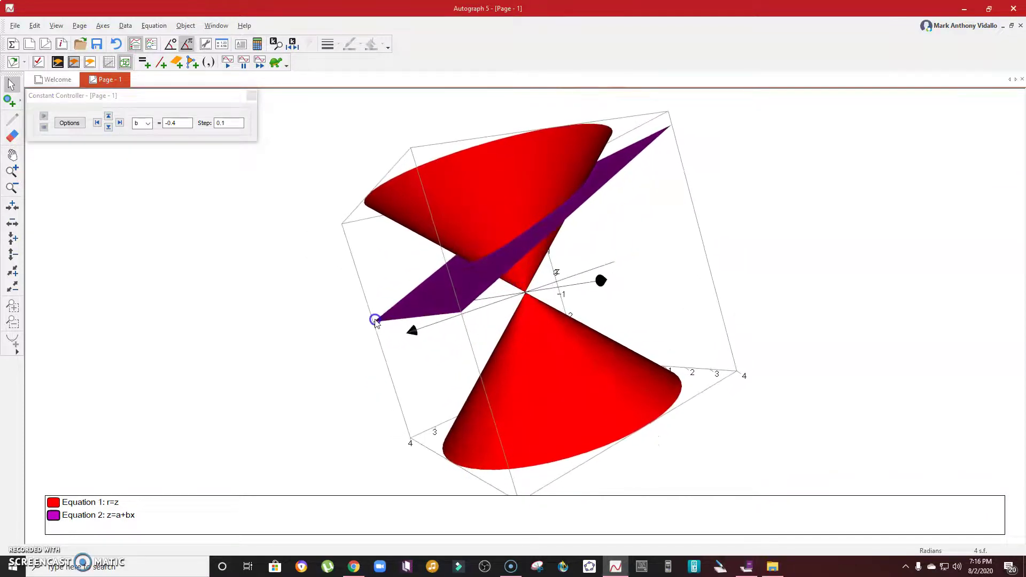
{"action": "left_click_drag", "start_coordinate": [669, 255], "coordinate": [675, 414]}
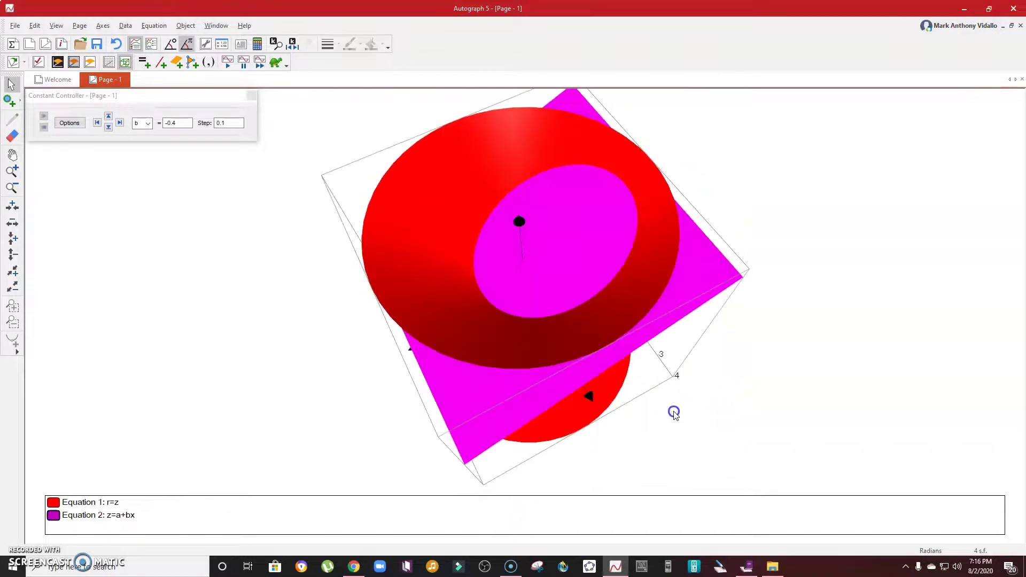
{"action": "left_click", "coordinate": [108, 118]}
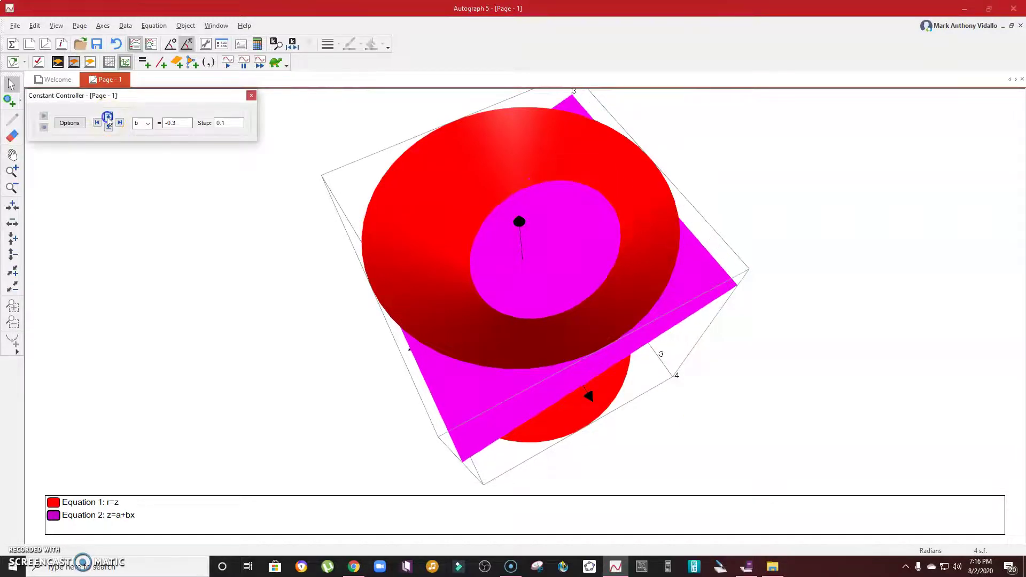
{"action": "left_click", "coordinate": [109, 117]}
{"action": "left_click", "coordinate": [109, 117]}
{"action": "left_click", "coordinate": [108, 117]}
{"action": "left_click", "coordinate": [109, 118]}
{"action": "left_click", "coordinate": [108, 118]}
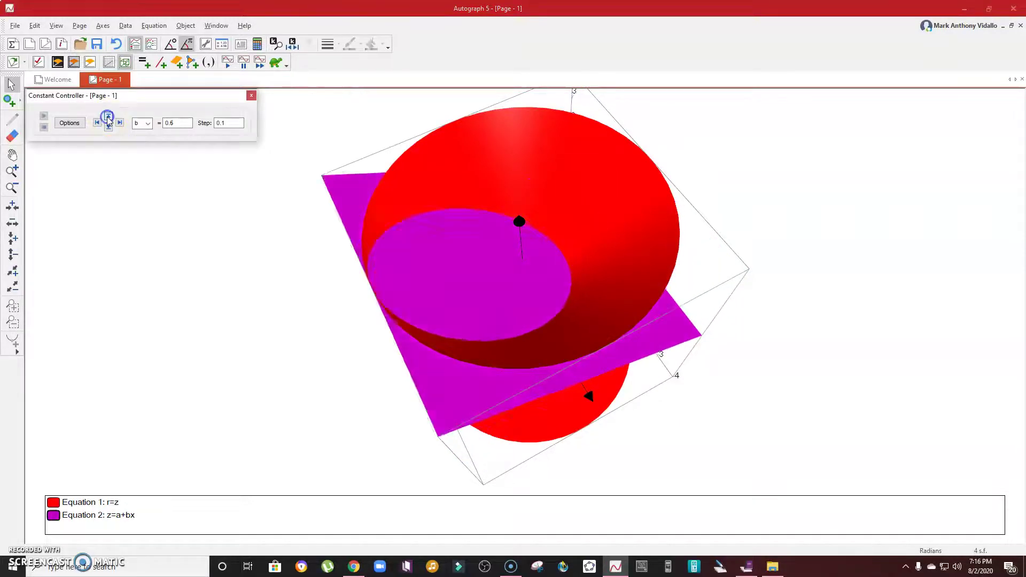
{"action": "left_click", "coordinate": [109, 118]}
{"action": "left_click", "coordinate": [108, 117]}
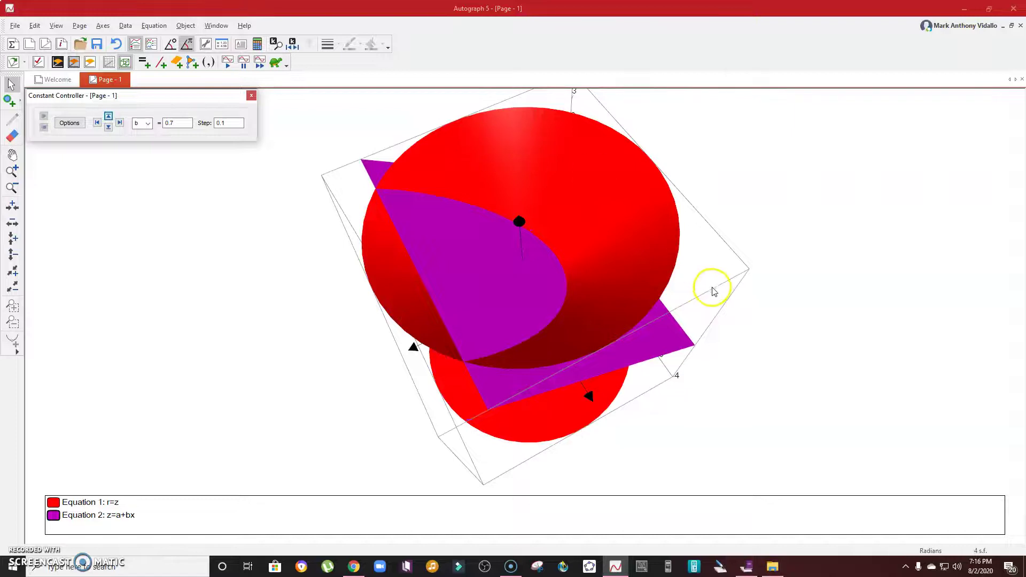
Rotate to show the axis labels, briefly selecting and deselecting the plane z=a+bx.
{"action": "left_click_drag", "start_coordinate": [719, 282], "coordinate": [556, 304]}
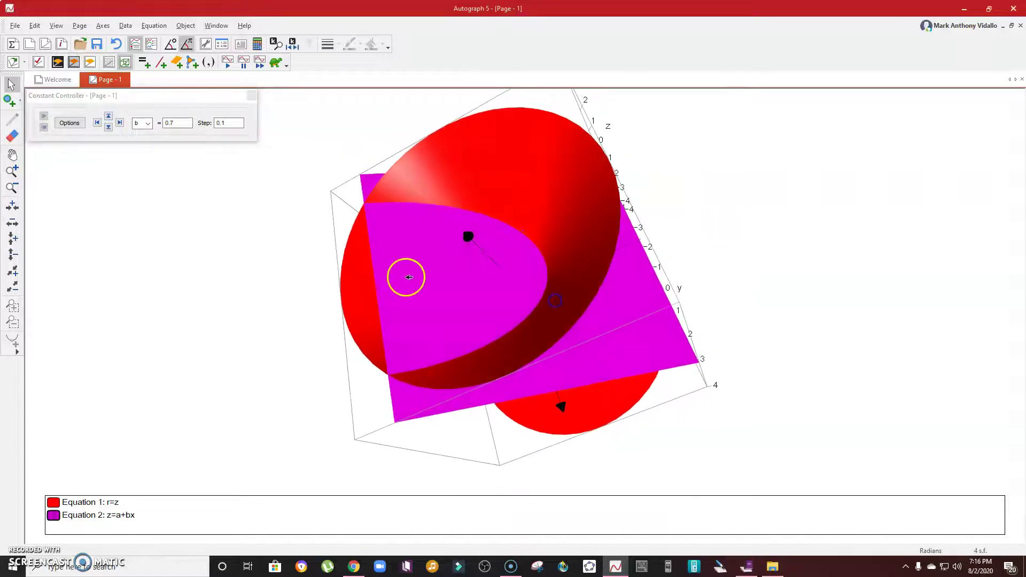
{"action": "left_click", "coordinate": [637, 287]}
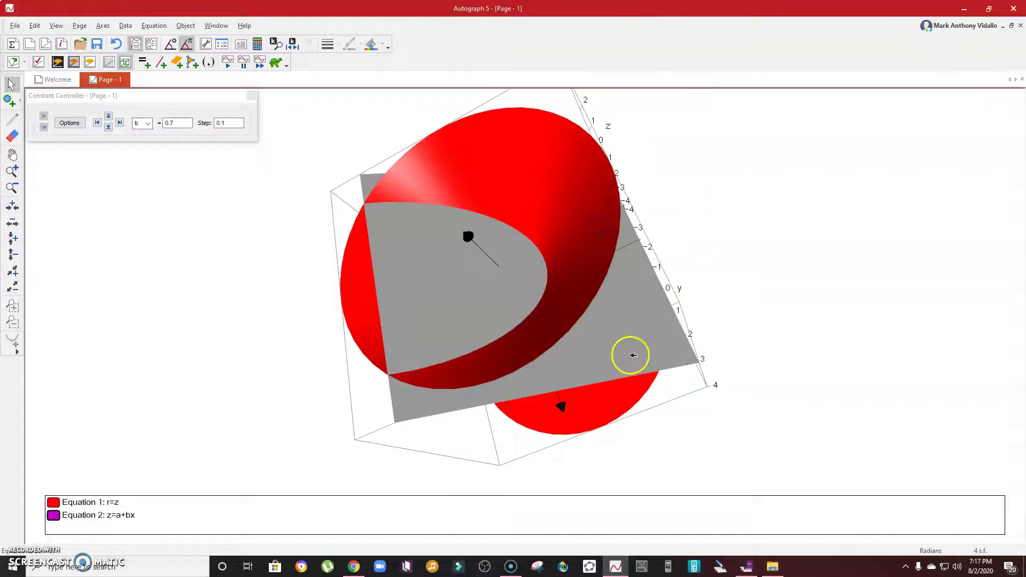
{"action": "left_click", "coordinate": [434, 438]}
{"action": "left_click_drag", "start_coordinate": [681, 373], "coordinate": [616, 248]}
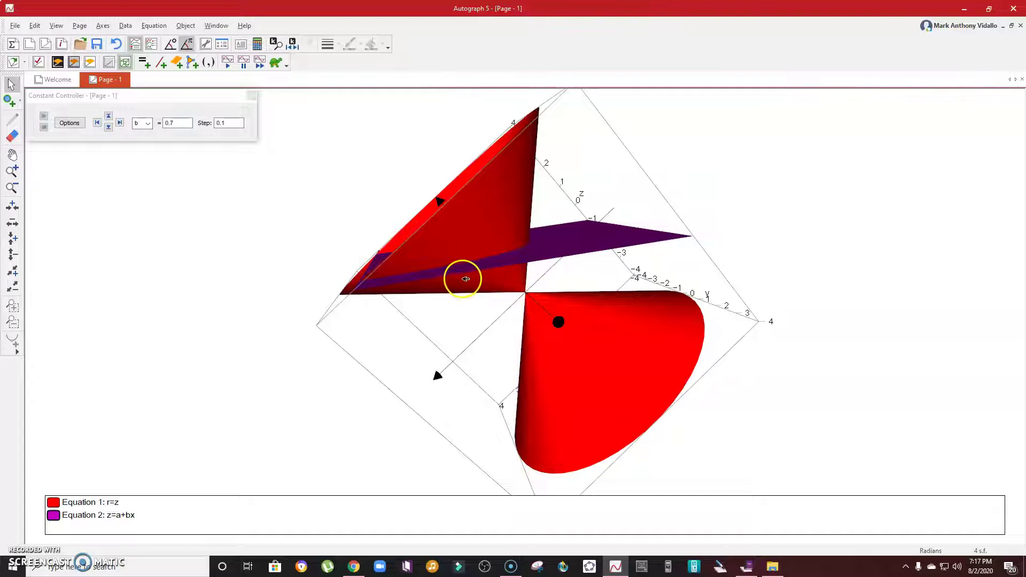
Raise b to 1.1 to steepen the plane, orbiting around the cone.
{"action": "left_click_drag", "start_coordinate": [634, 206], "coordinate": [639, 227]}
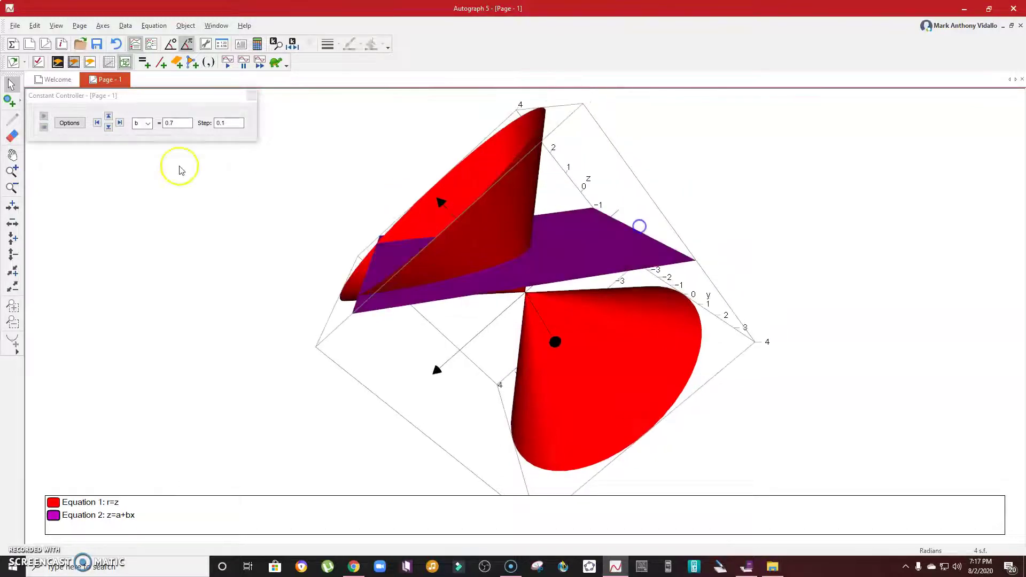
{"action": "left_click", "coordinate": [109, 116]}
{"action": "left_click", "coordinate": [108, 116]}
{"action": "left_click", "coordinate": [108, 116]}
{"action": "left_click", "coordinate": [108, 116]}
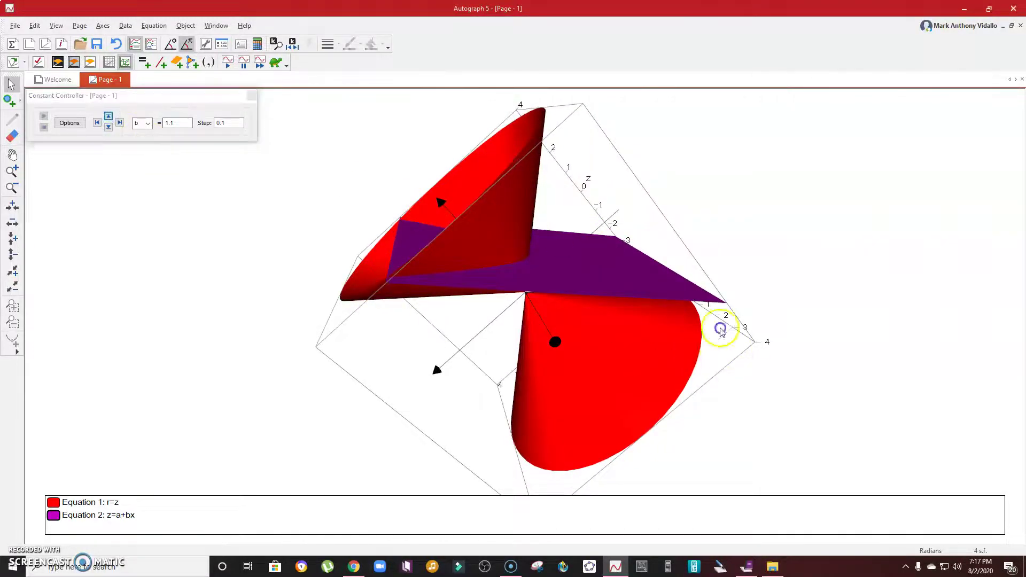
{"action": "left_click_drag", "start_coordinate": [720, 331], "coordinate": [569, 422]}
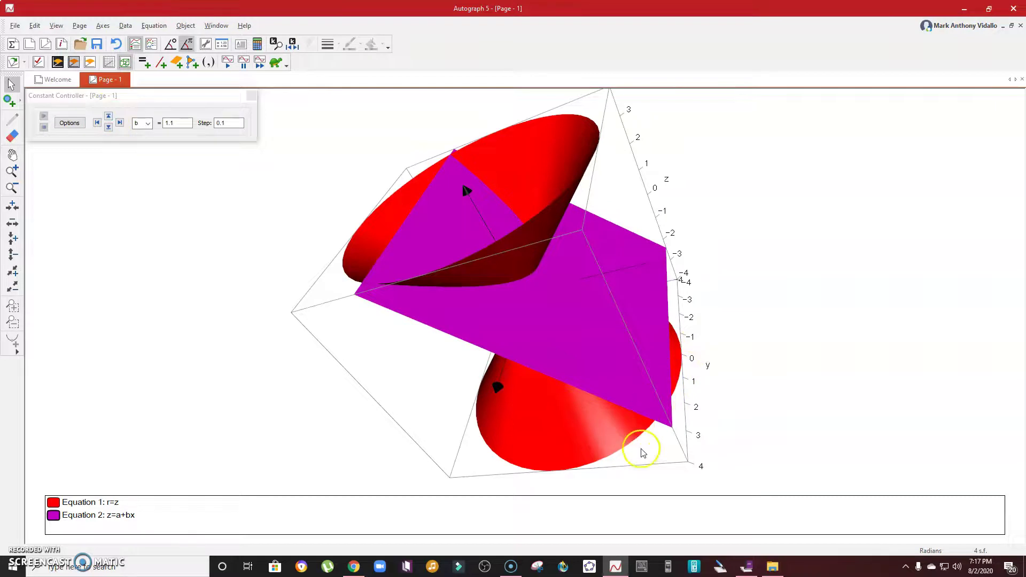
Keep raising b up to 2.1 so the plane cuts both nappes in a hyperbola.
{"action": "left_click_drag", "start_coordinate": [643, 453], "coordinate": [659, 384]}
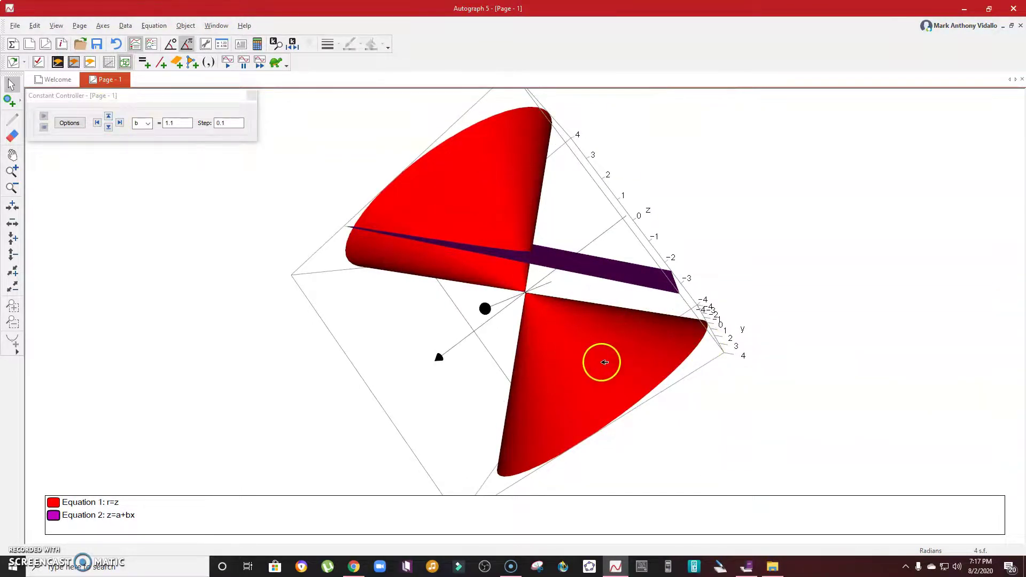
{"action": "left_click", "coordinate": [109, 116]}
{"action": "left_click", "coordinate": [109, 117]}
{"action": "left_click", "coordinate": [109, 116]}
{"action": "left_click", "coordinate": [109, 116]}
{"action": "left_click", "coordinate": [109, 116]}
{"action": "left_click", "coordinate": [109, 117]}
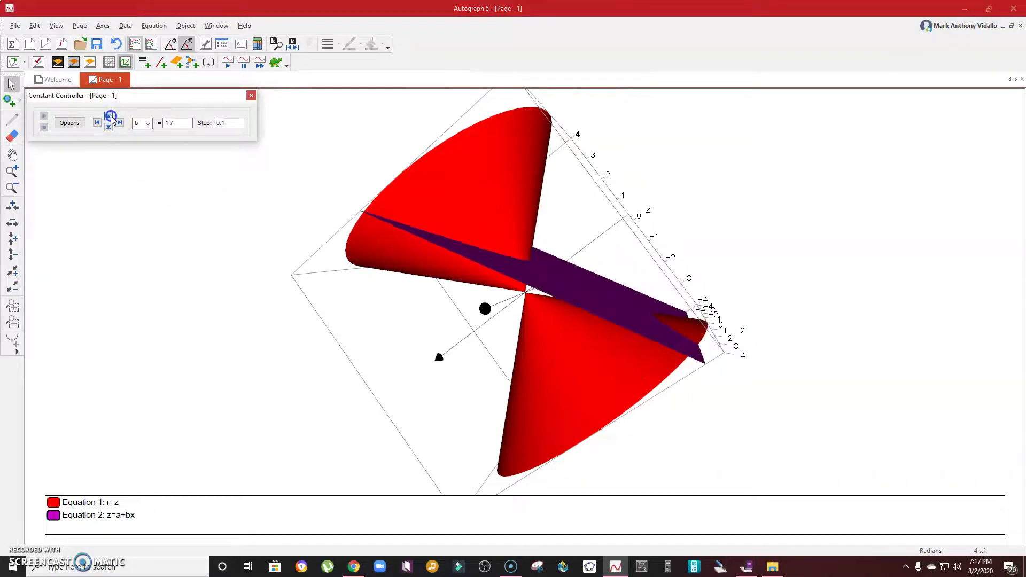
{"action": "left_click", "coordinate": [109, 117]}
{"action": "left_click", "coordinate": [109, 117]}
{"action": "left_click", "coordinate": [110, 117]}
{"action": "left_click", "coordinate": [109, 116]}
{"action": "left_click_drag", "start_coordinate": [588, 225], "coordinate": [684, 137]}
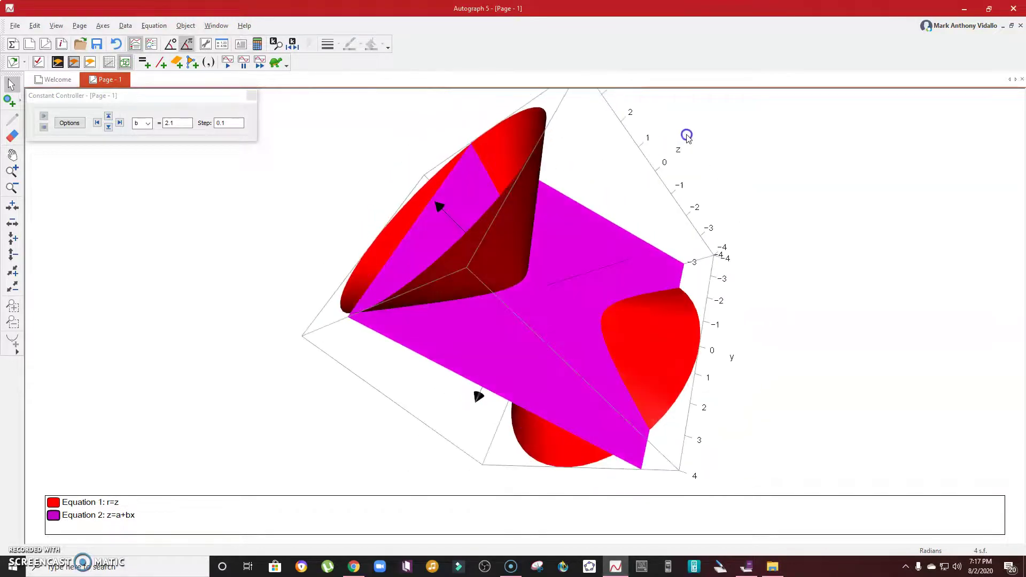
{"action": "left_click_drag", "start_coordinate": [610, 207], "coordinate": [682, 264]}
Select the purple plane, then rotate the view to show its hyperbolic cut through both cone nappes.
{"action": "left_click", "coordinate": [547, 355]}
{"action": "left_click", "coordinate": [666, 272]}
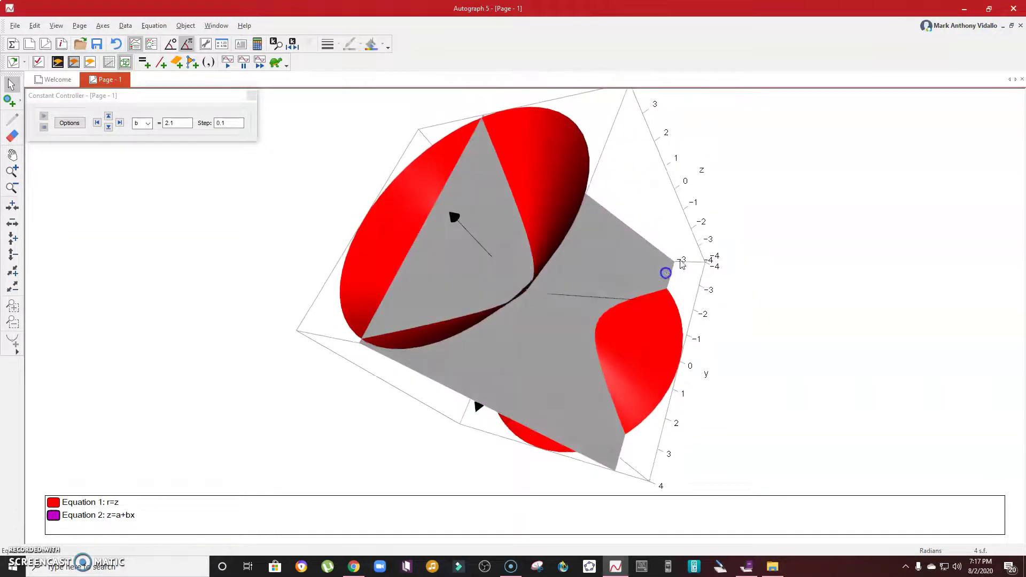
{"action": "left_click_drag", "start_coordinate": [659, 215], "coordinate": [592, 197]}
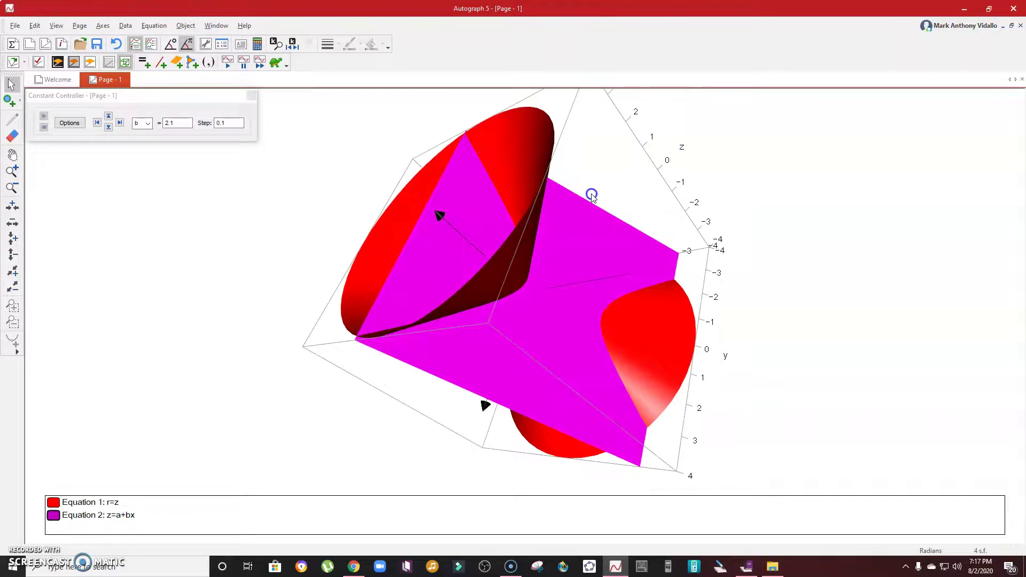
{"action": "left_click_drag", "start_coordinate": [617, 193], "coordinate": [740, 265]}
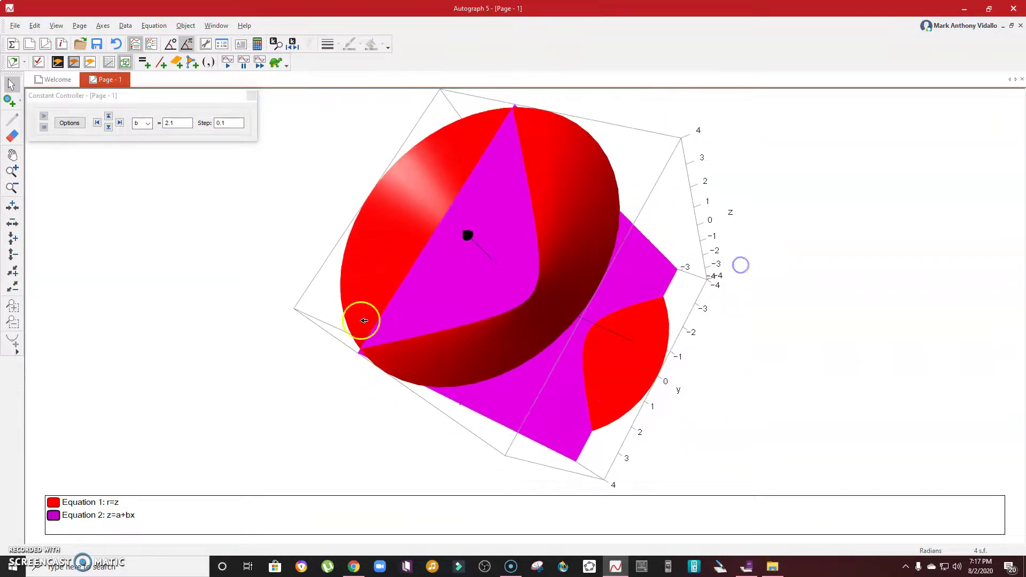
{"action": "left_click_drag", "start_coordinate": [320, 316], "coordinate": [415, 281]}
{"action": "left_click_drag", "start_coordinate": [344, 297], "coordinate": [240, 384]}
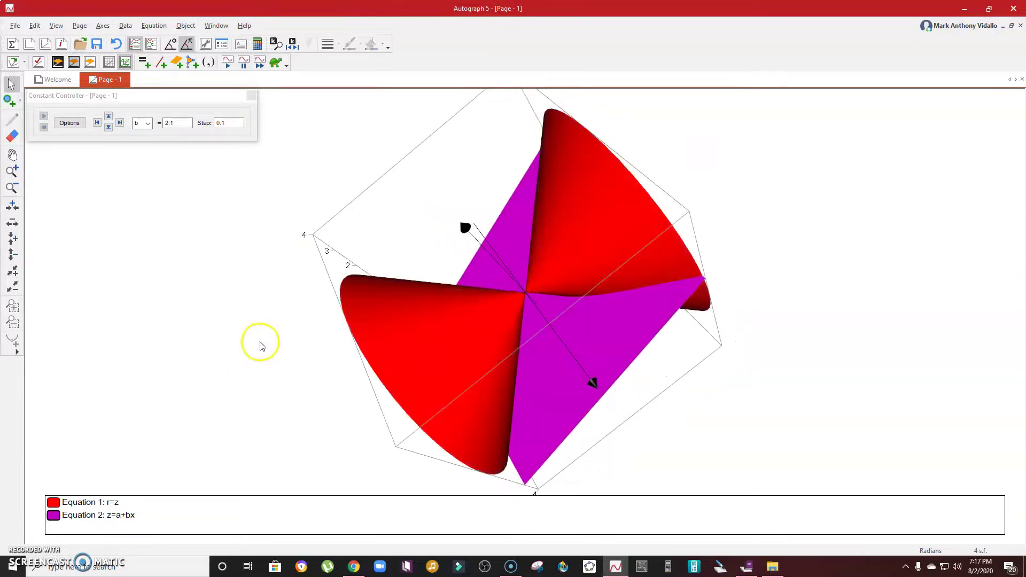